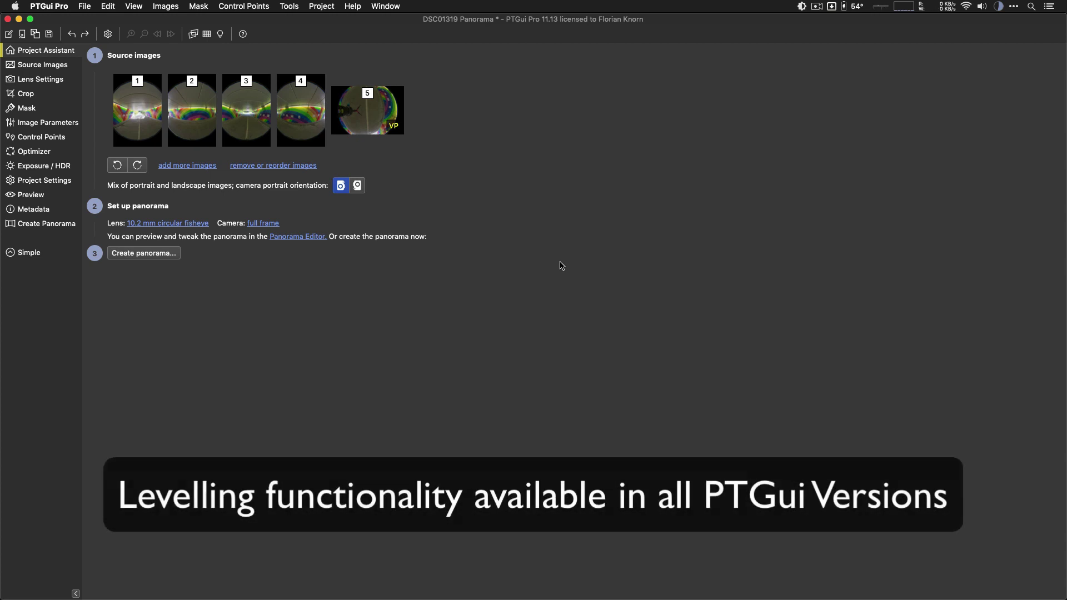
Optimize the tunnel panorama in the Panorama Editor, then apply Straighten twice to level it.
{"action": "key", "text": "super+e"}
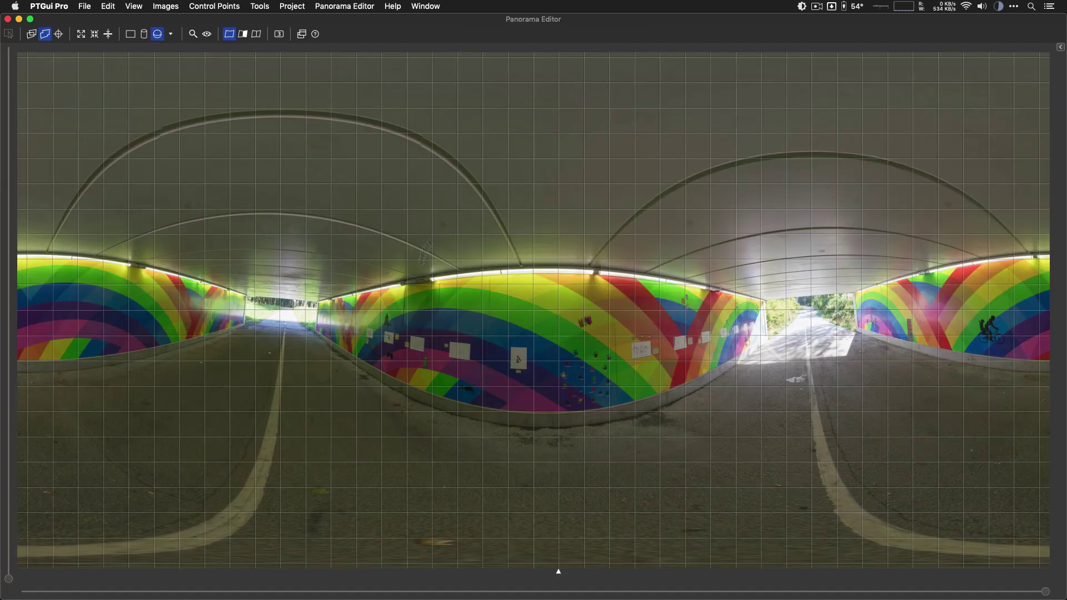
{"action": "left_click", "coordinate": [303, 6]}
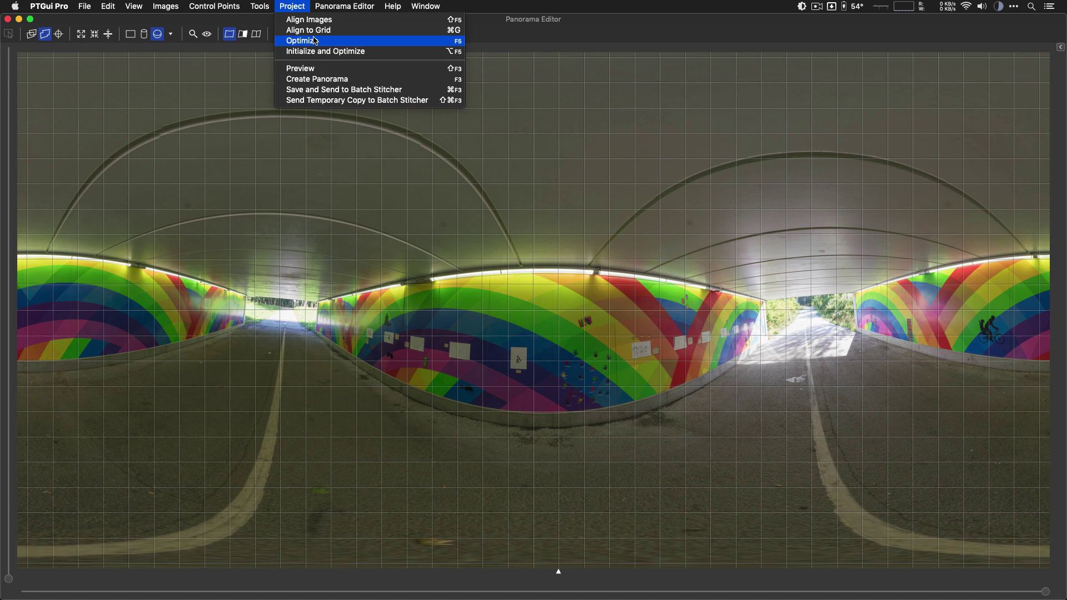
{"action": "left_click", "coordinate": [316, 40]}
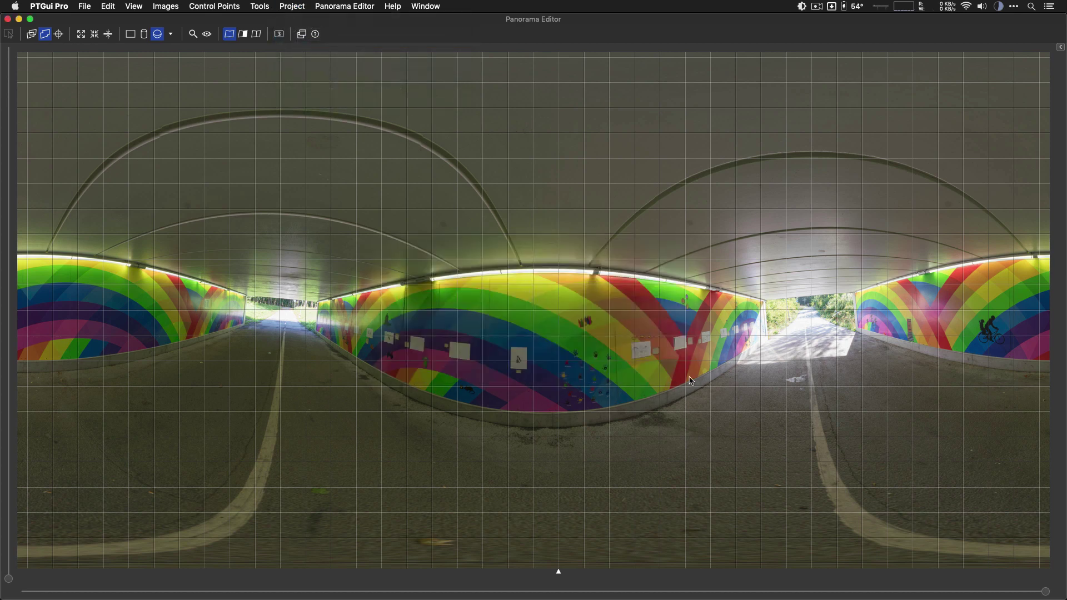
{"action": "left_click", "coordinate": [110, 35]}
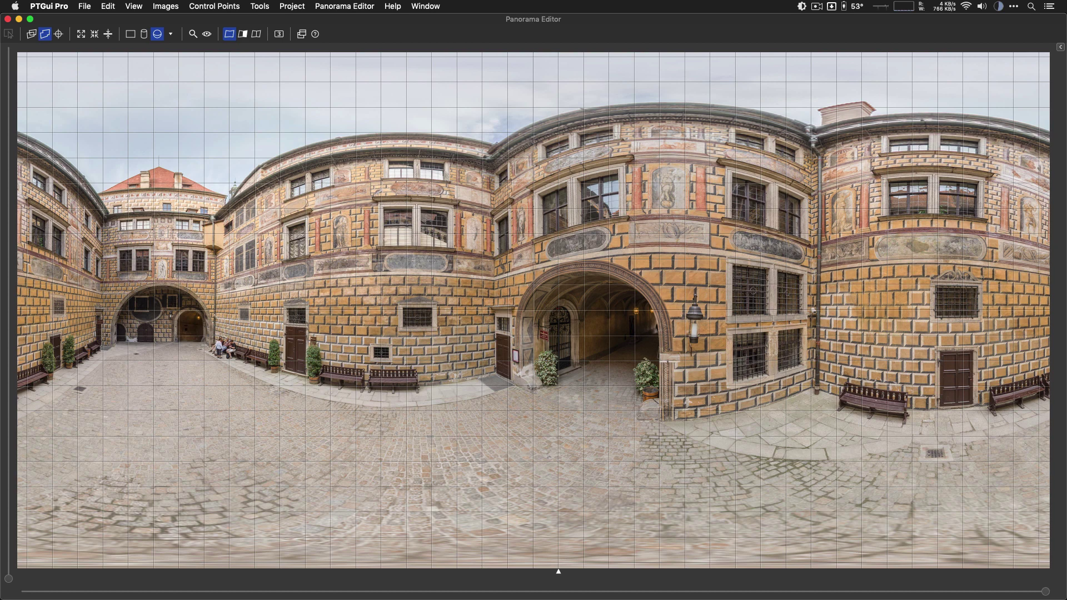
{"action": "left_click", "coordinate": [109, 35]}
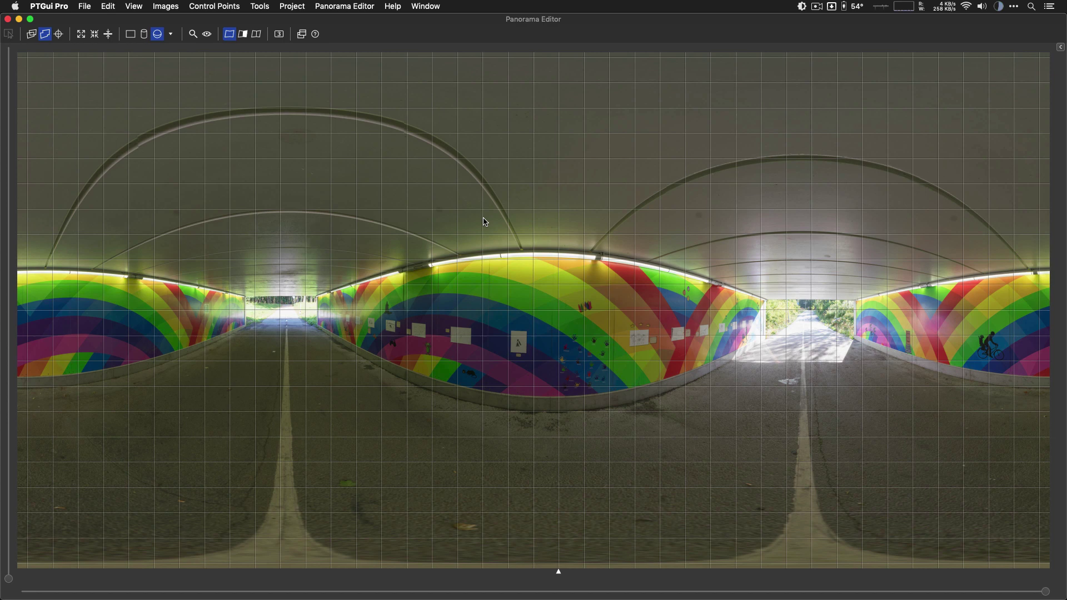
Pair image 1 with itself in Control Points and mark a vertical line along an upright edge.
{"action": "key", "text": "super+w"}
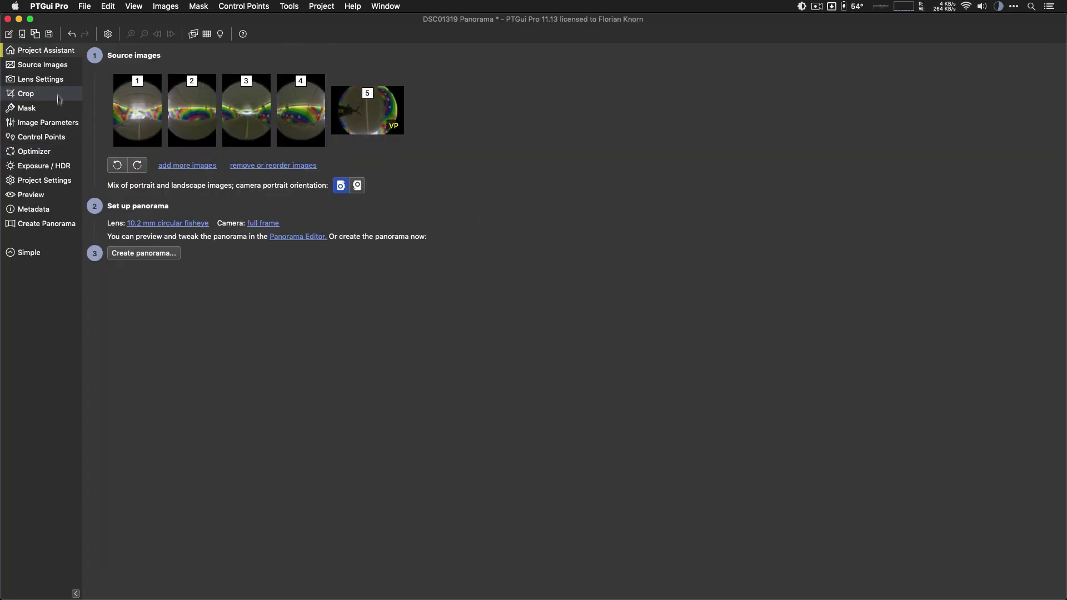
{"action": "left_click", "coordinate": [53, 138]}
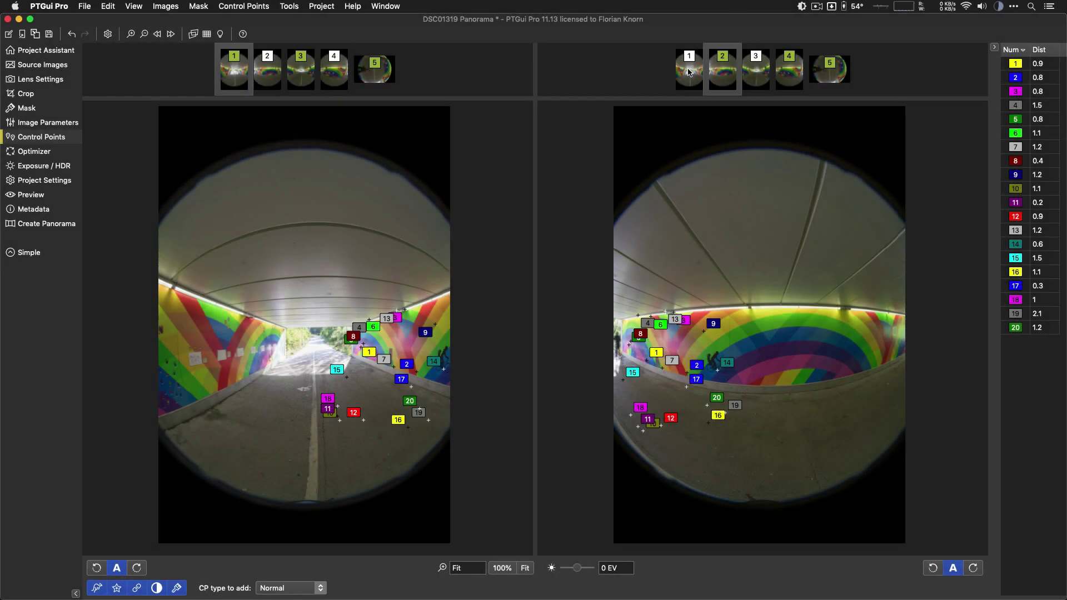
{"action": "left_click", "coordinate": [688, 71]}
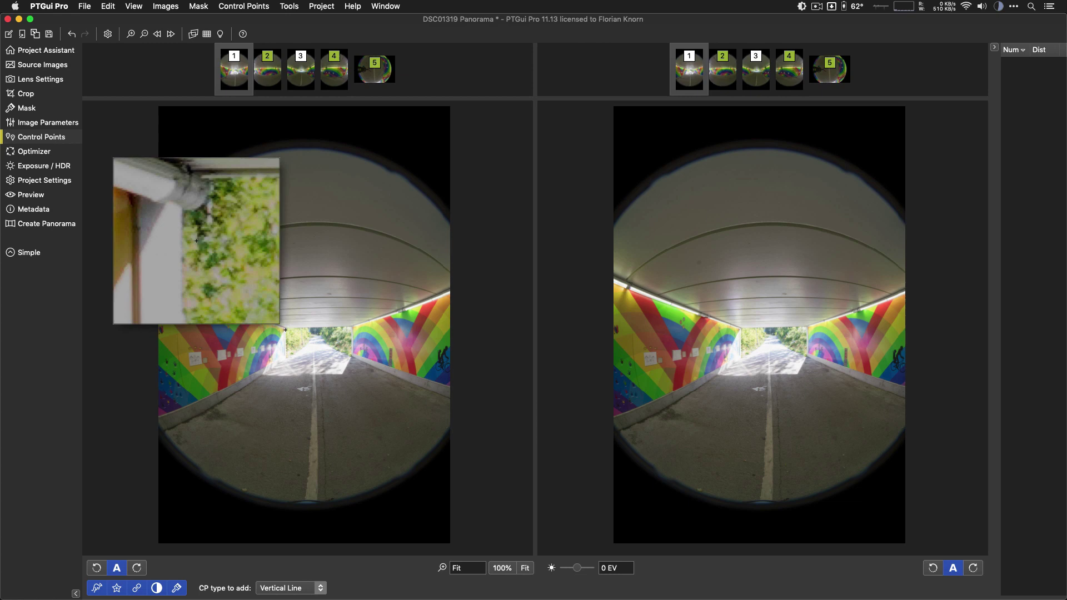
{"action": "left_click", "coordinate": [273, 329]}
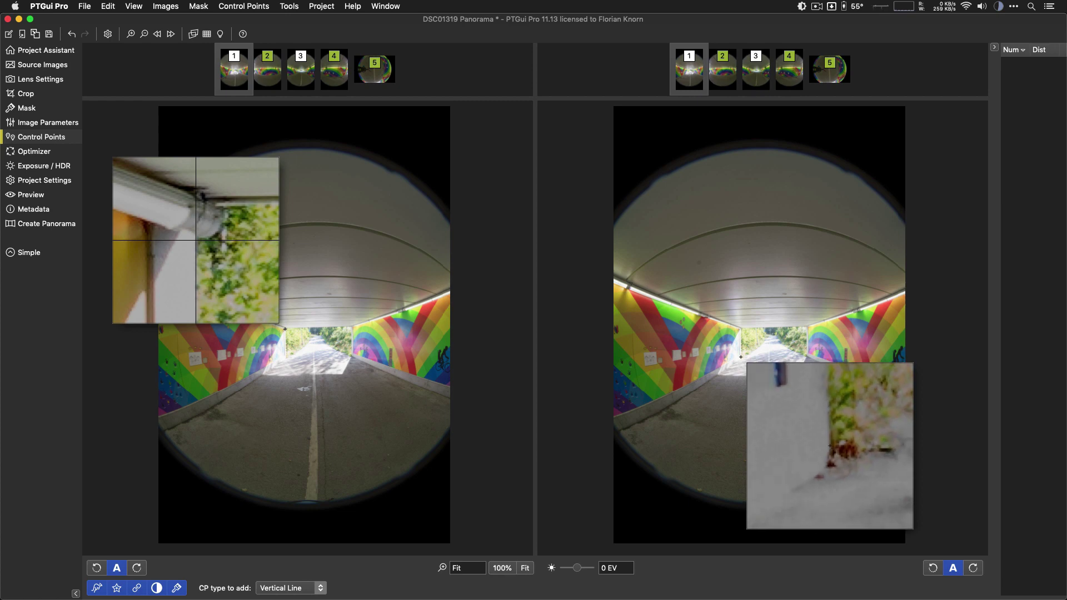
{"action": "left_click", "coordinate": [741, 357]}
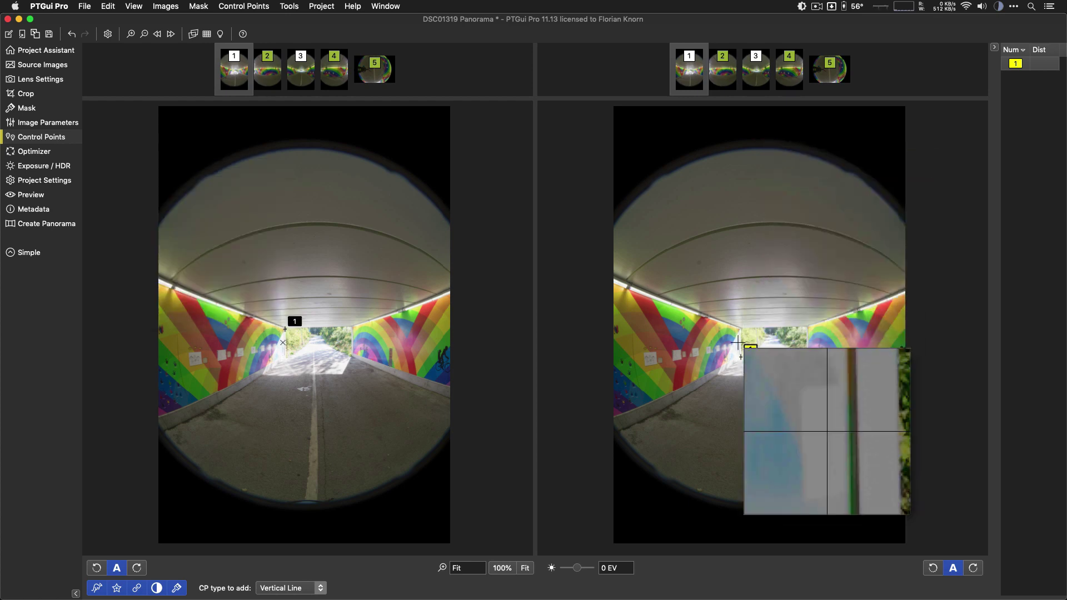
Mark vertical-line control points along upright edges in images 2, 3 and 4.
{"action": "key", "text": "super+Right"}
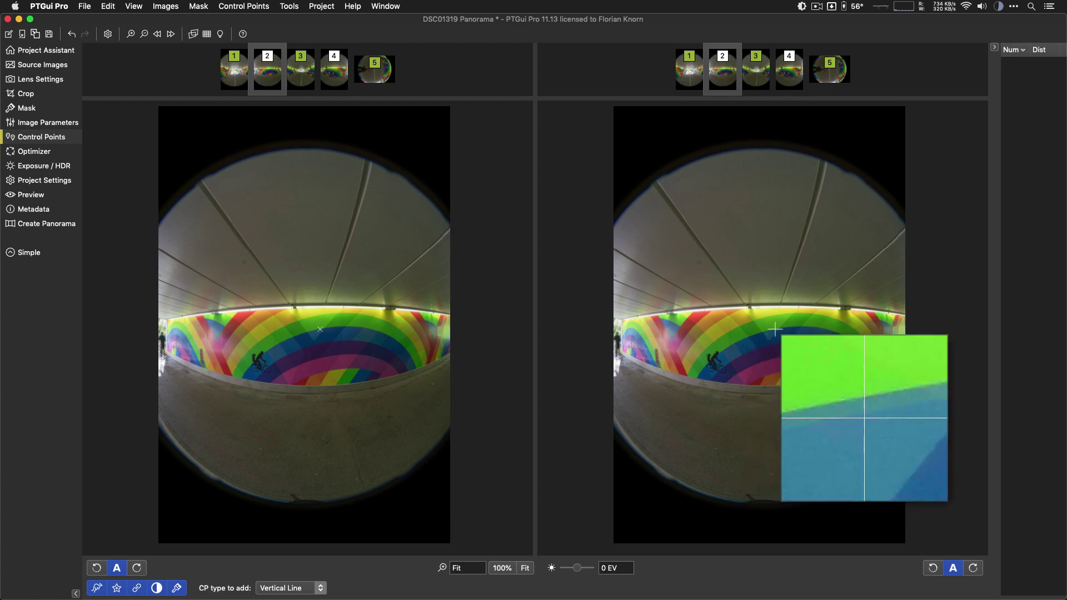
{"action": "left_click", "coordinate": [730, 380]}
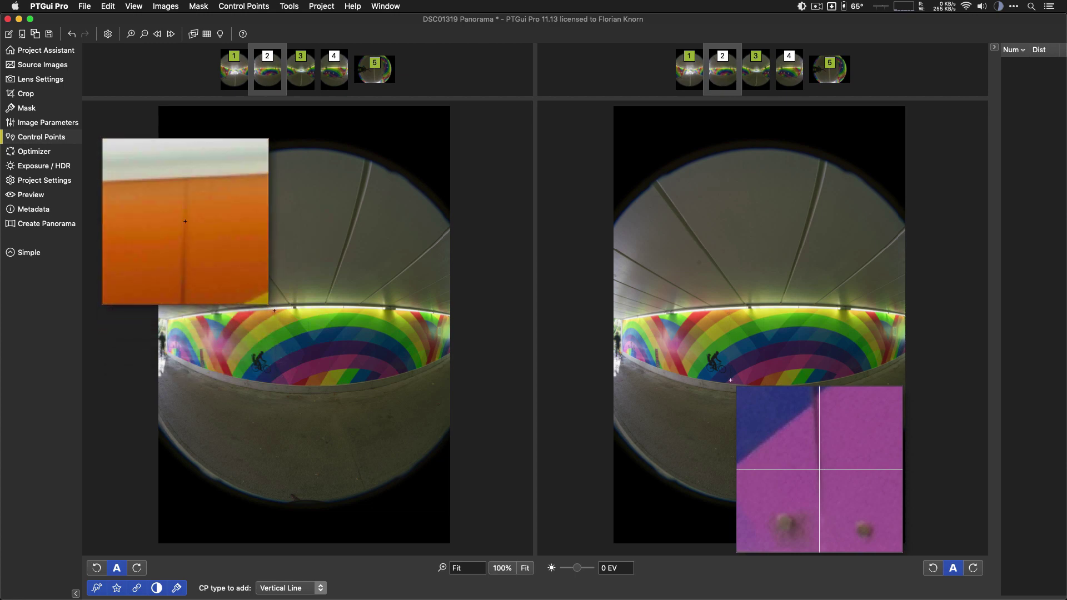
{"action": "key", "text": "super+Right"}
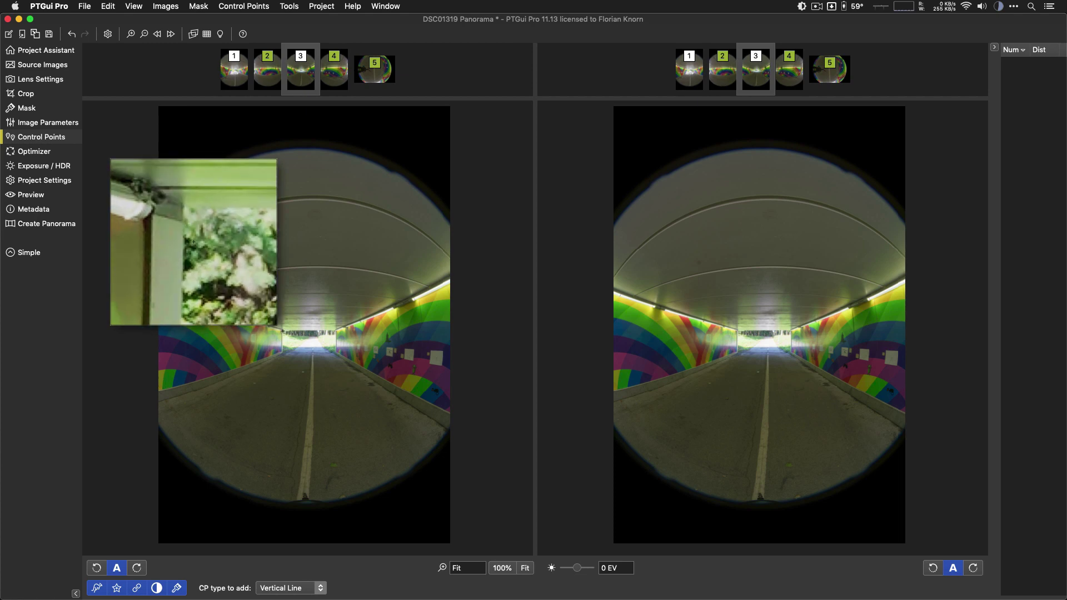
{"action": "left_click", "coordinate": [283, 340]}
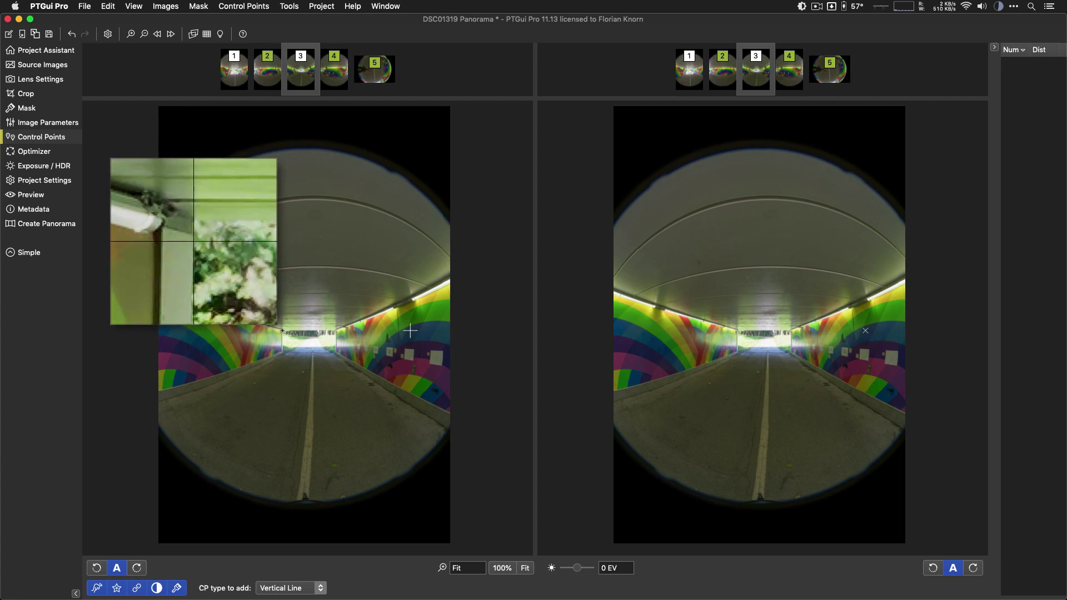
{"action": "left_click", "coordinate": [737, 354]}
{"action": "key", "text": "F4"}
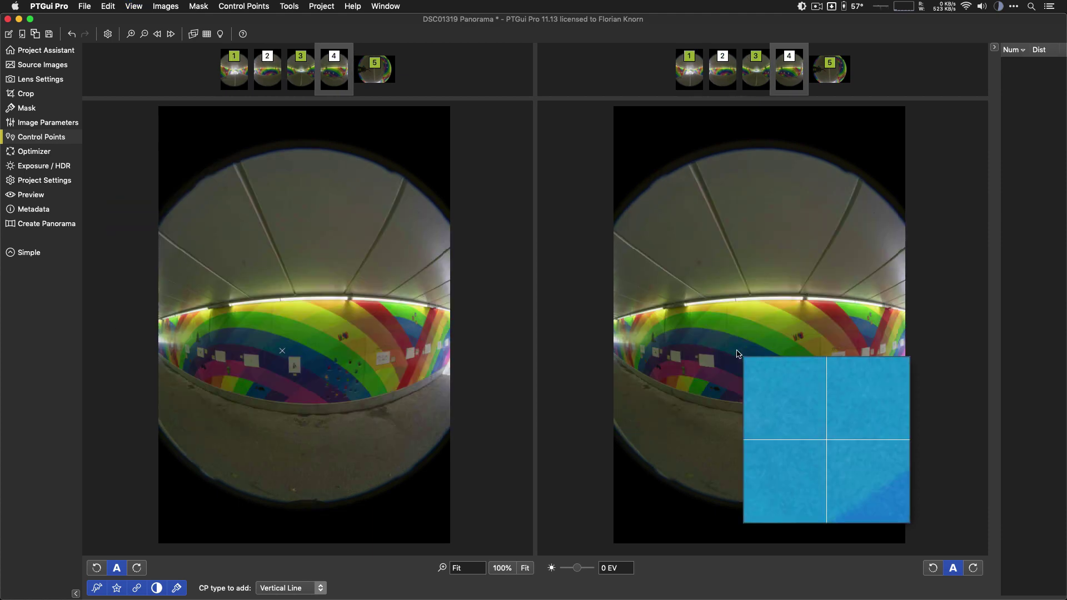
{"action": "left_click", "coordinate": [729, 398]}
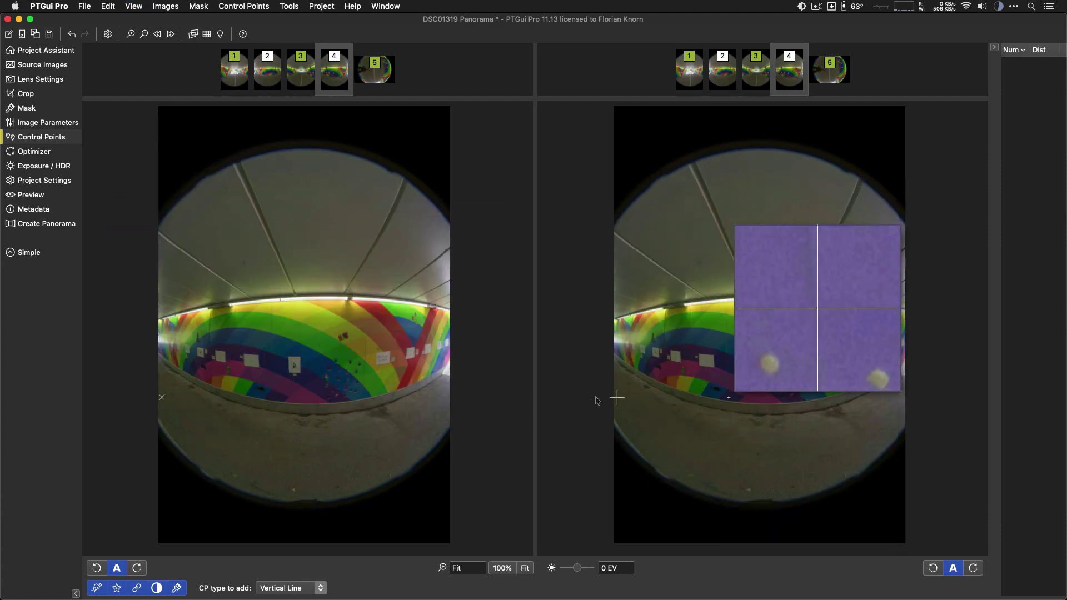
{"action": "left_click", "coordinate": [272, 305]}
Re-optimize with the vertical lines, accept the 1.079857-pixel result, and straighten the panorama again.
{"action": "key", "text": "super+e"}
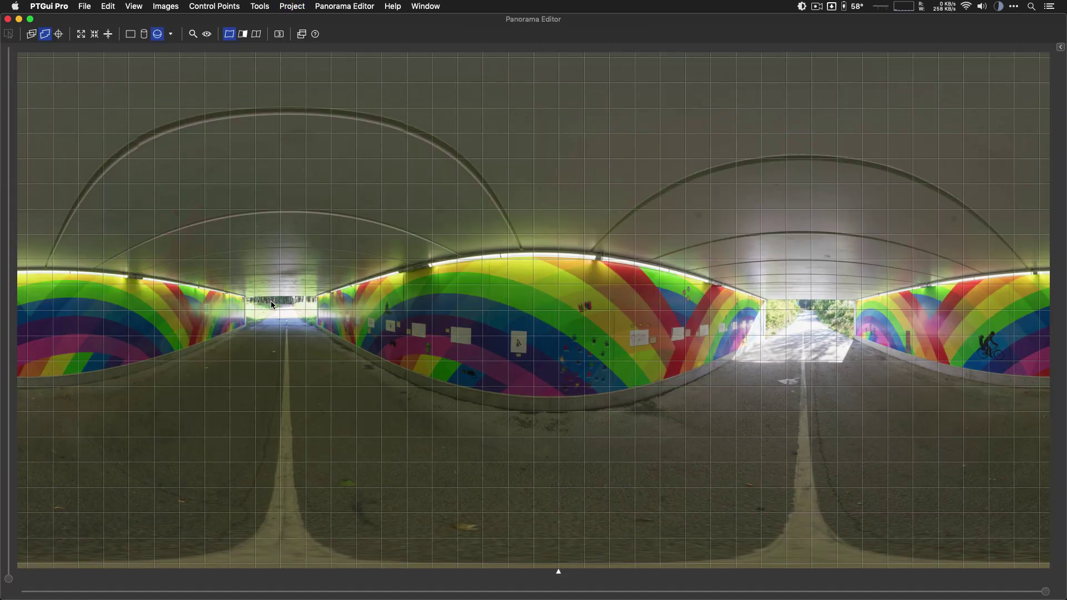
{"action": "left_click", "coordinate": [295, 7]}
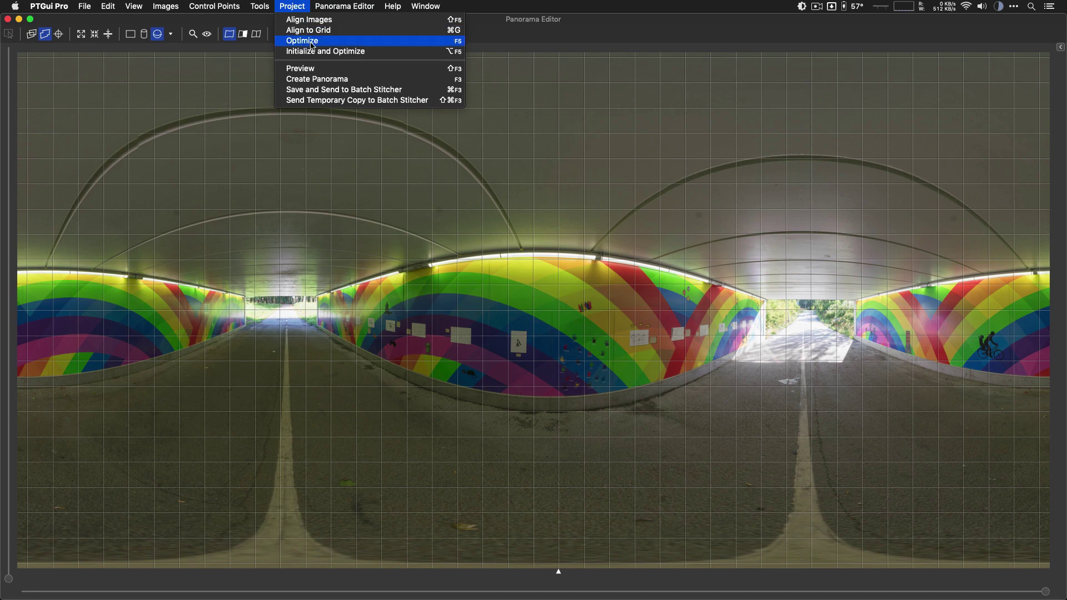
{"action": "left_click", "coordinate": [313, 44]}
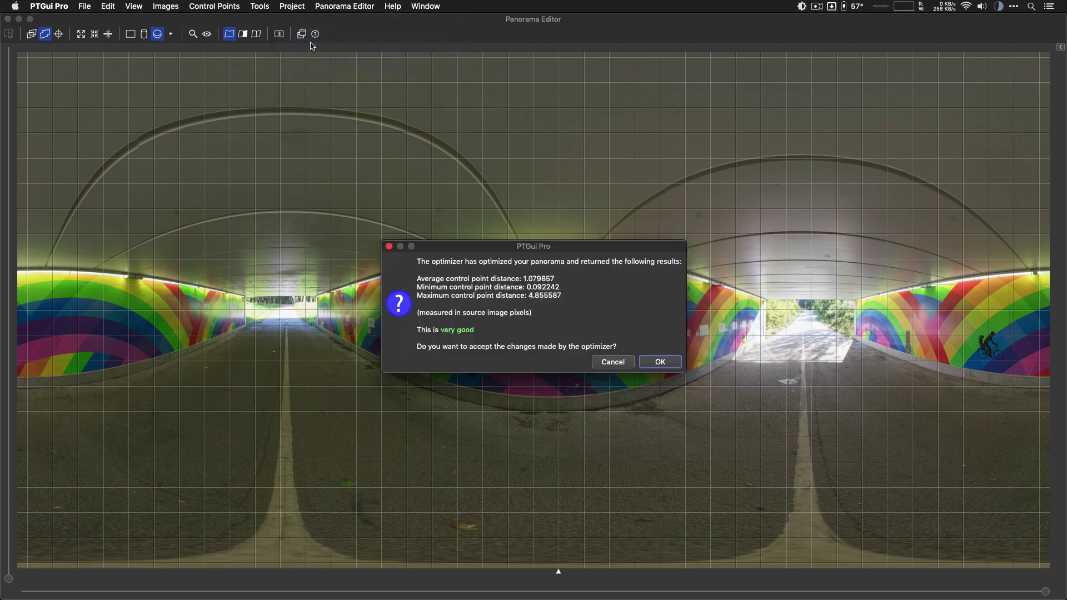
{"action": "key", "text": "Return"}
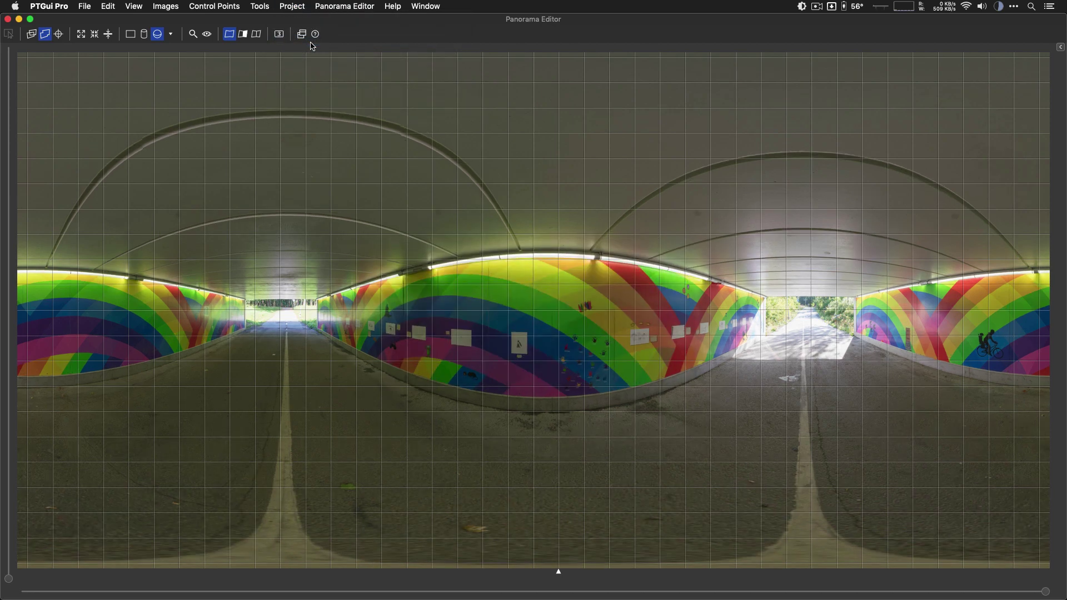
{"action": "left_click", "coordinate": [109, 35]}
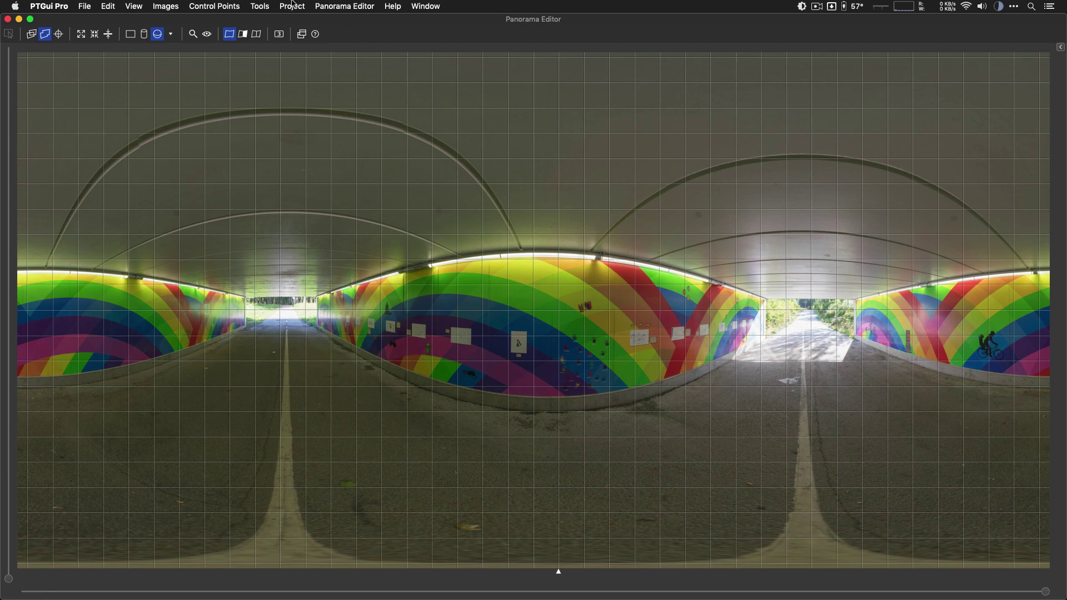
Run Project > Optimize once more and accept the very good result.
{"action": "left_click", "coordinate": [292, 5]}
{"action": "left_click", "coordinate": [303, 40]}
{"action": "key", "text": "Return"}
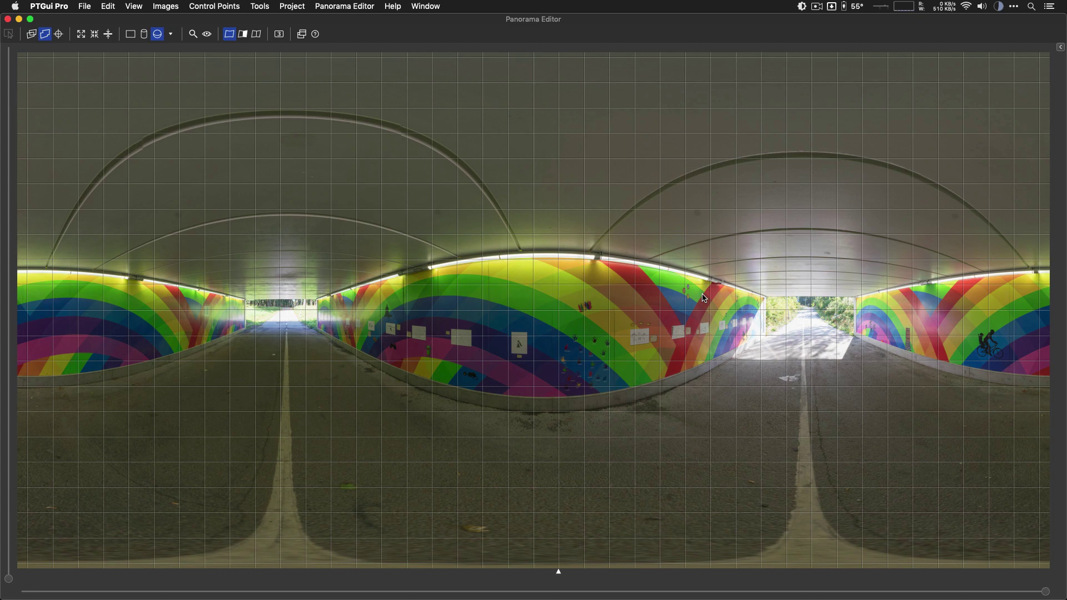
Tilt the panorama off level, then re-optimize and accept the 1.079857-pixel result to restore level.
{"action": "left_click_drag", "start_coordinate": [615, 420], "coordinate": [598, 353]}
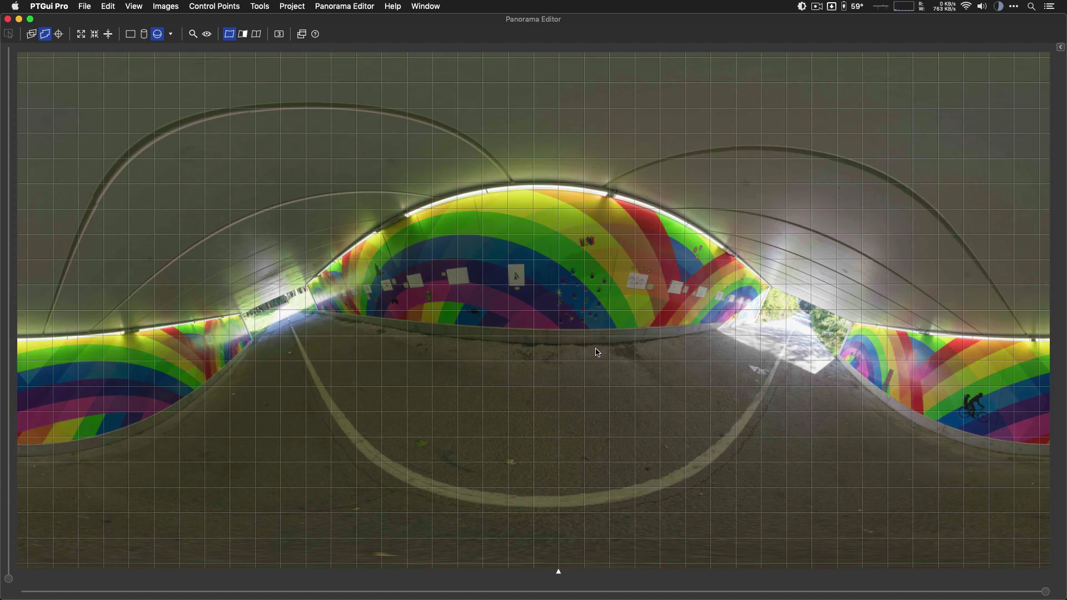
{"action": "left_click", "coordinate": [292, 6]}
{"action": "left_click", "coordinate": [308, 41]}
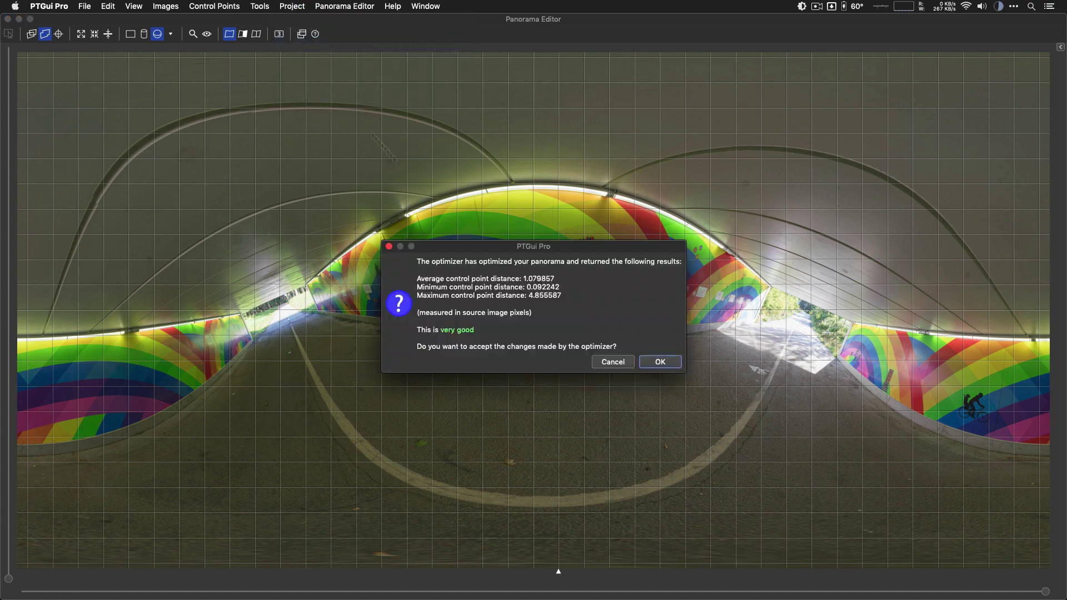
{"action": "key", "text": "Return"}
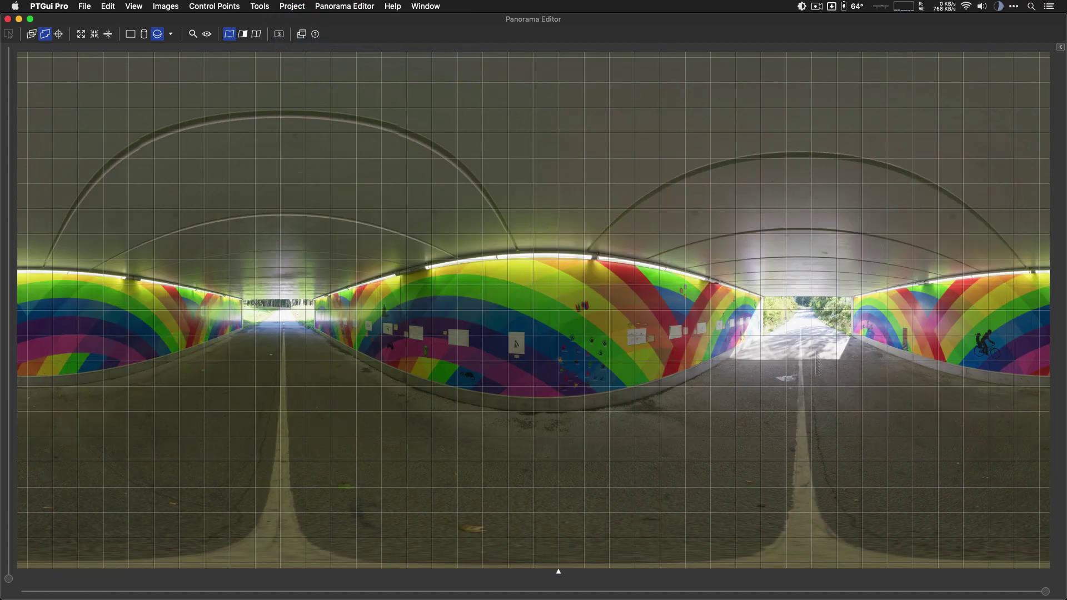